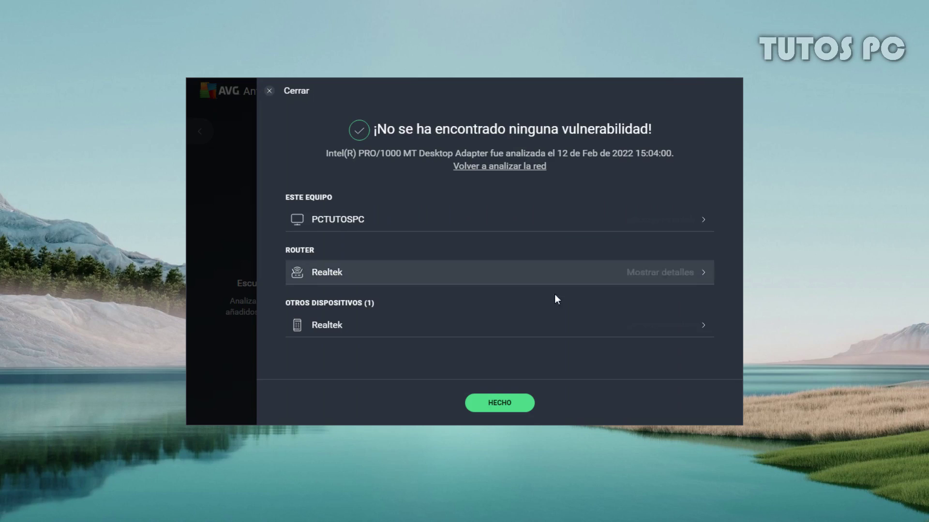
Leave the network inspector results and review the Cortafuegos mejorado and Alertas de hackeo features under Web y correo electrónico.
{"action": "left_click", "coordinate": [266, 93]}
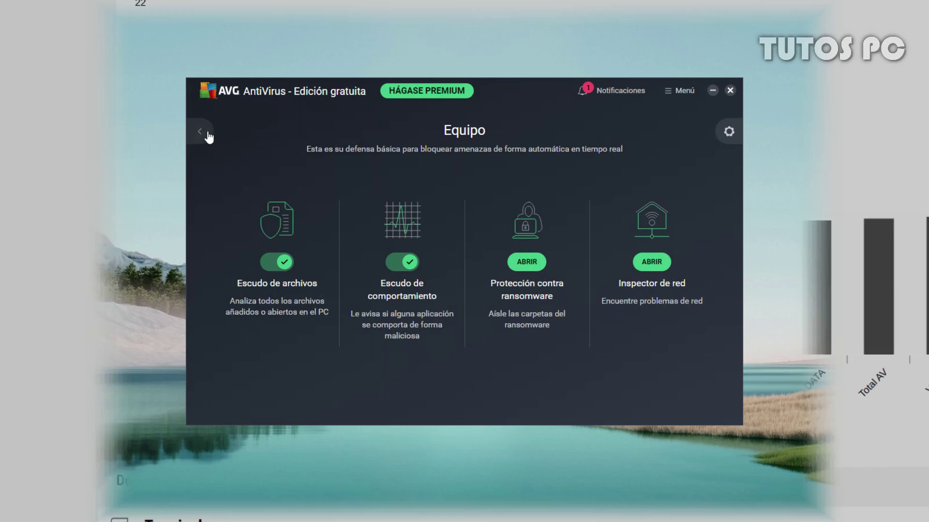
{"action": "left_click", "coordinate": [207, 133]}
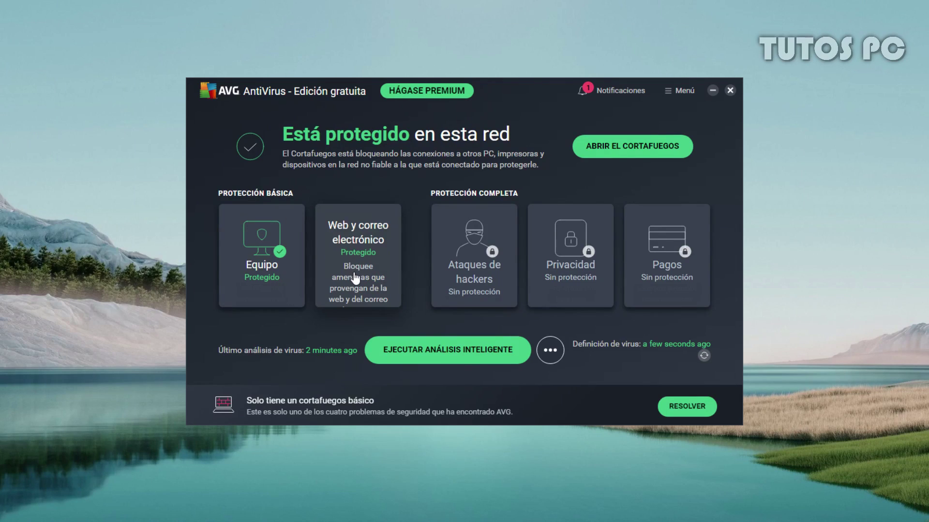
{"action": "left_click", "coordinate": [355, 277]}
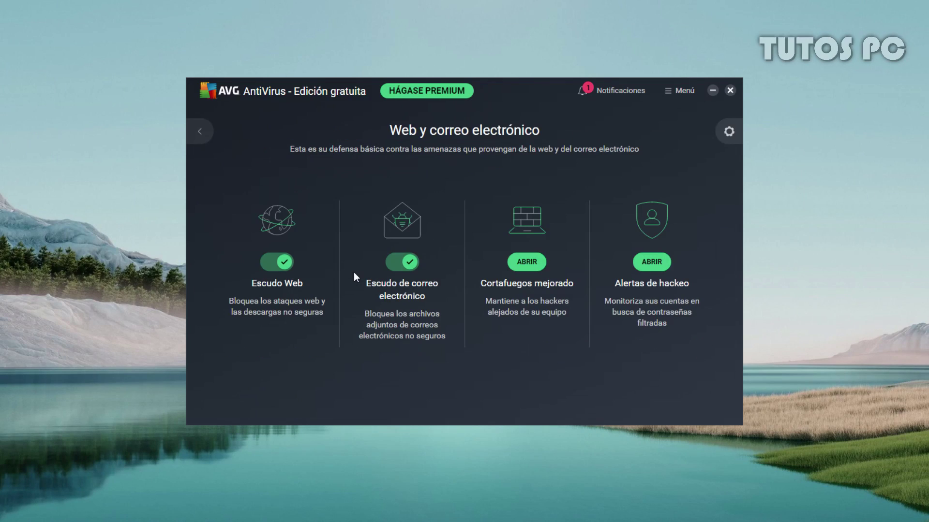
{"action": "left_click", "coordinate": [527, 263]}
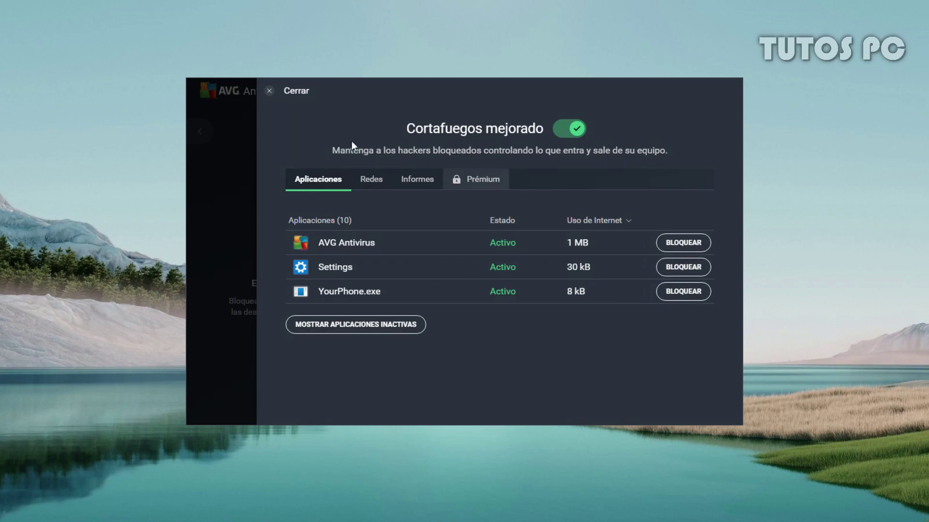
{"action": "left_click", "coordinate": [271, 92]}
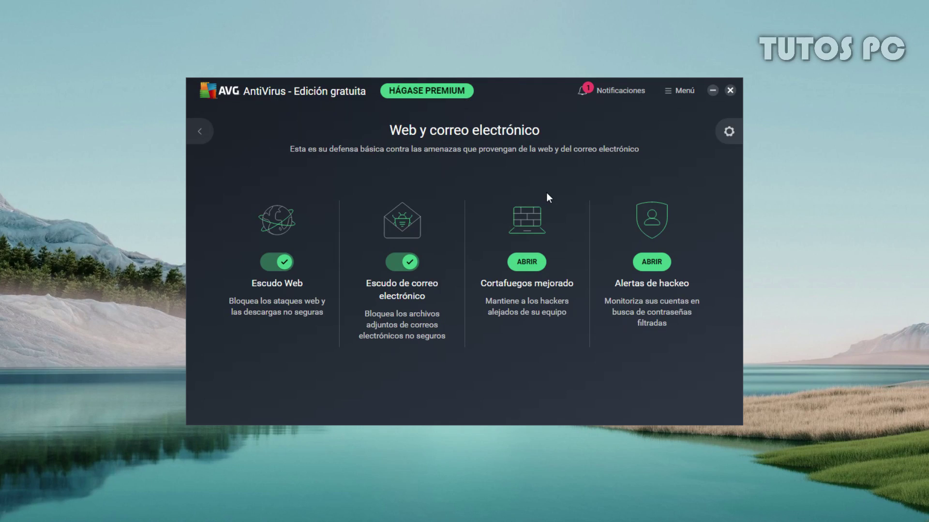
{"action": "left_click", "coordinate": [649, 265]}
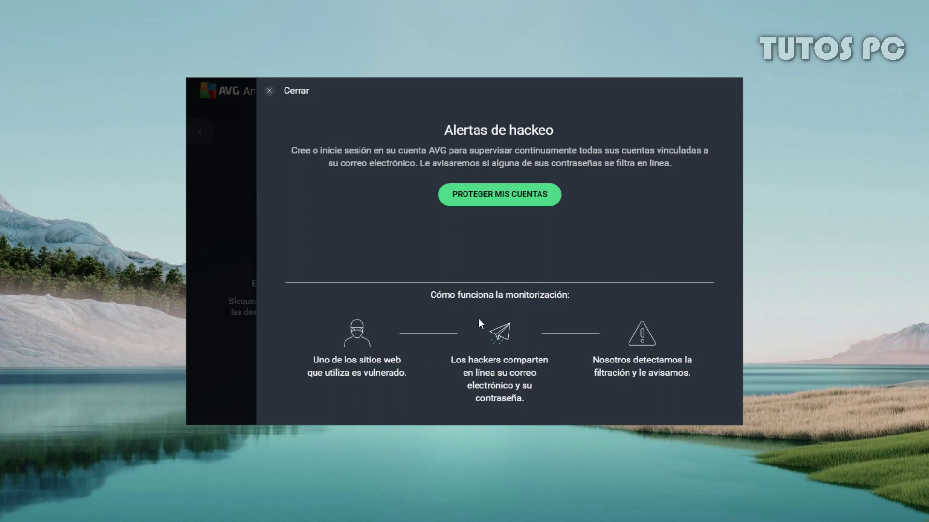
{"action": "left_click", "coordinate": [291, 95]}
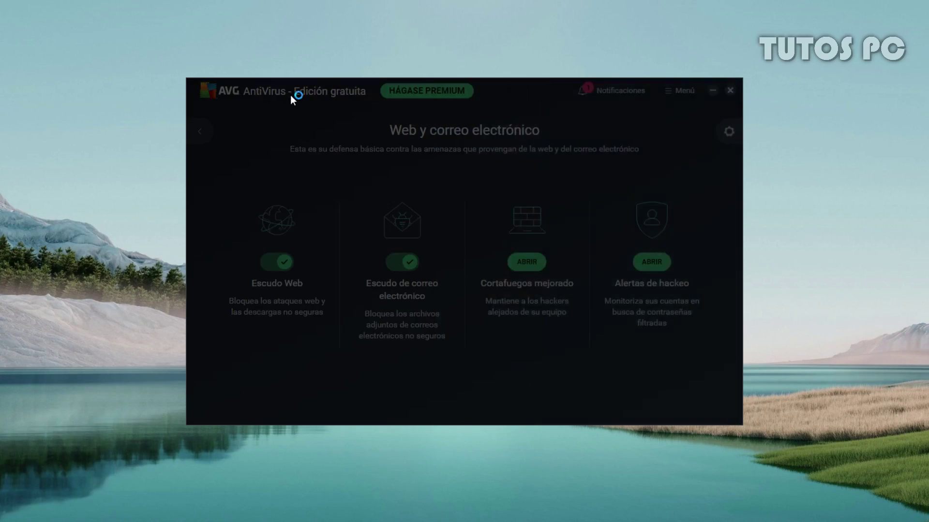
{"action": "left_click", "coordinate": [209, 137]}
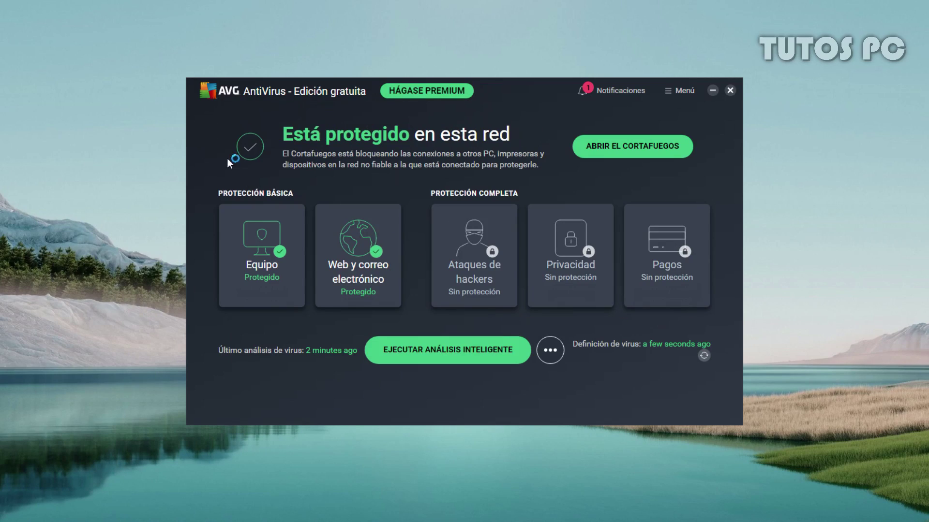
Look over the premium features under Ataques de hackers, Privacidad and Pagos, and return to the main AVG screen.
{"action": "left_click", "coordinate": [482, 276]}
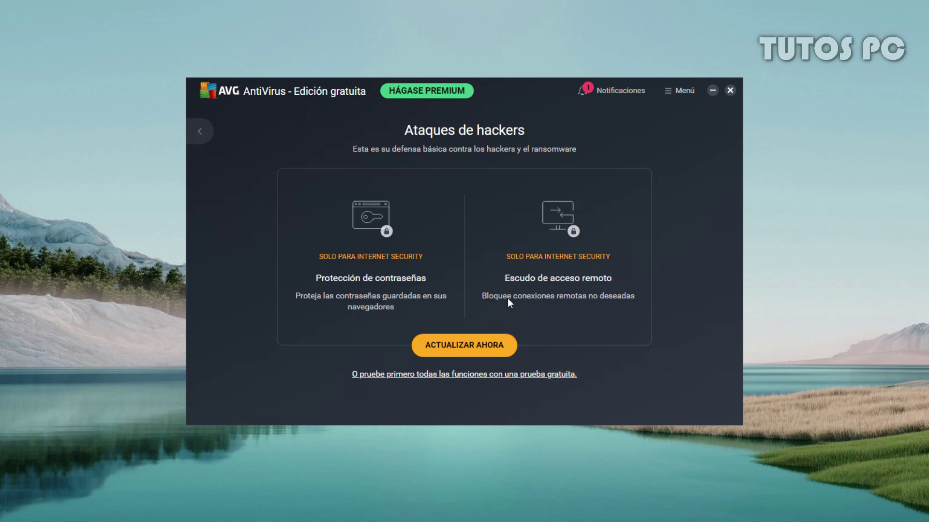
{"action": "left_click", "coordinate": [204, 135]}
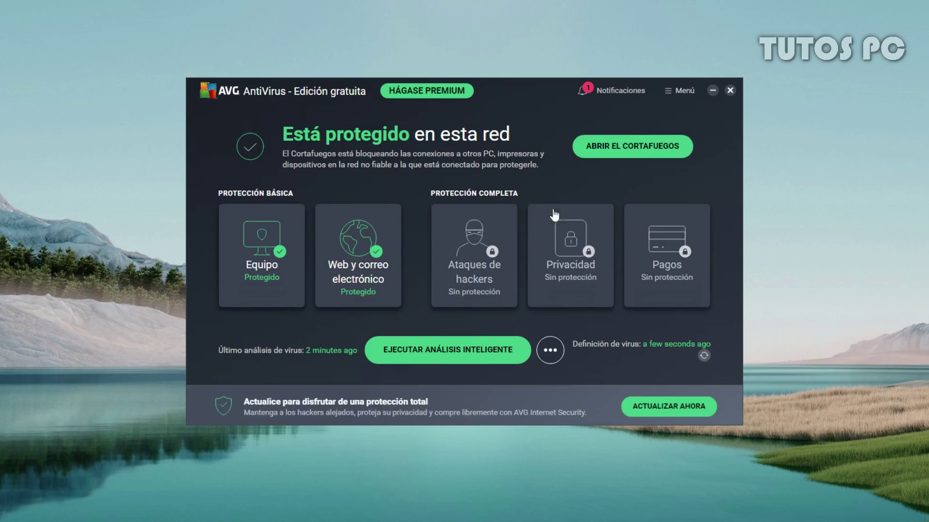
{"action": "left_click", "coordinate": [567, 257]}
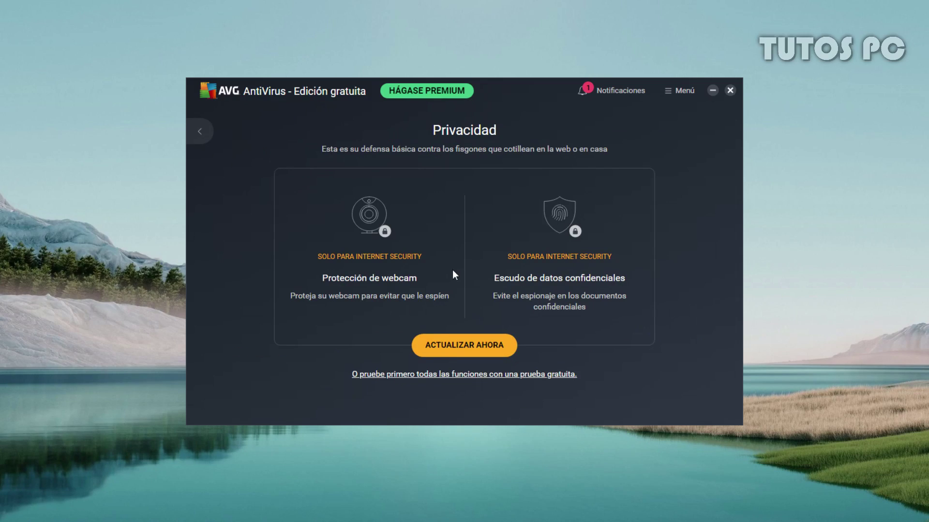
{"action": "left_click", "coordinate": [204, 134]}
{"action": "left_click", "coordinate": [659, 280]}
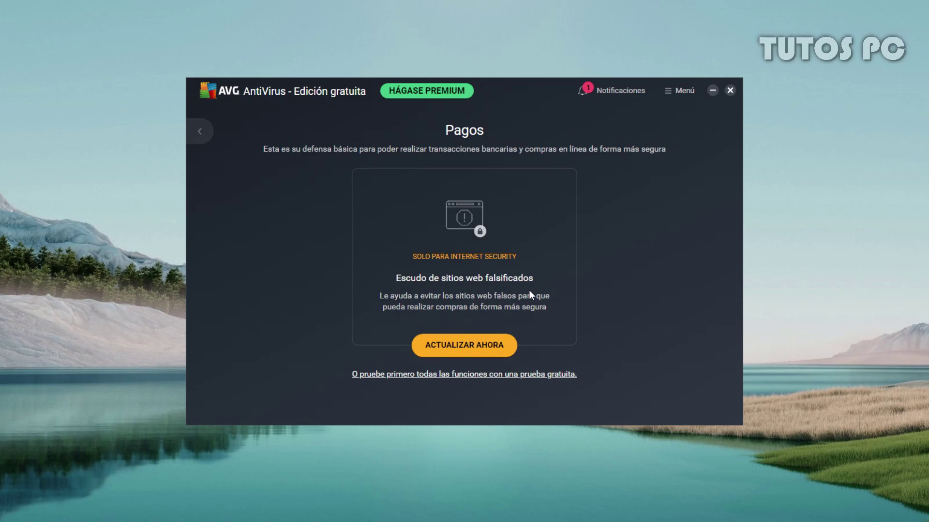
{"action": "left_click", "coordinate": [204, 135]}
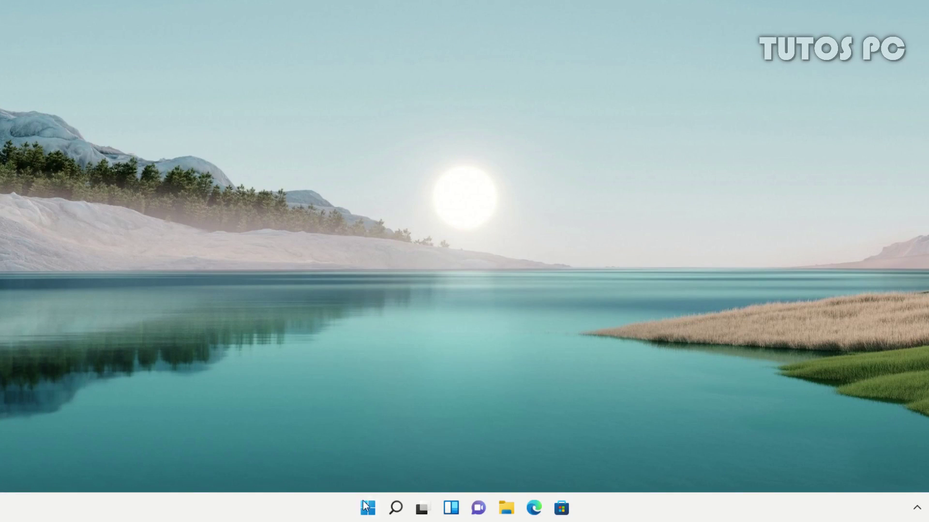
Find Seguridad de Windows in the list of all installed applications and open it.
{"action": "left_click", "coordinate": [359, 512]}
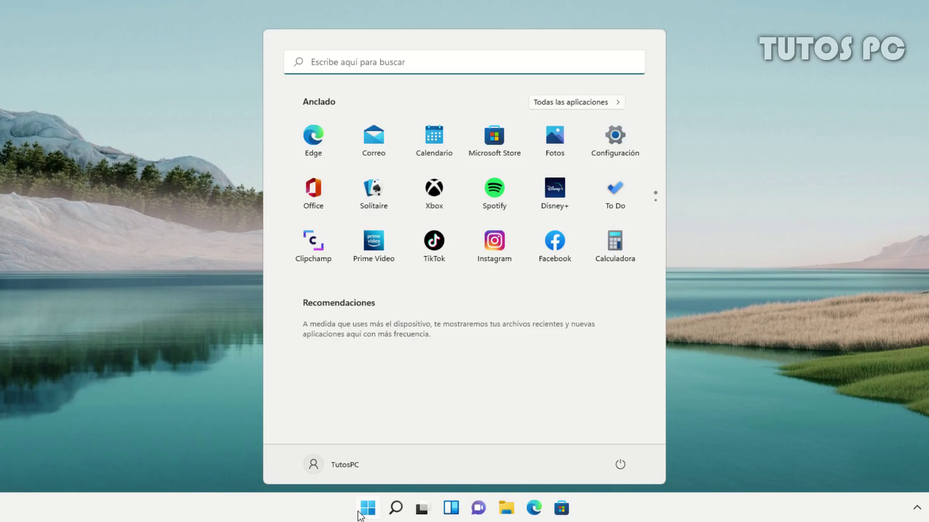
{"action": "left_click", "coordinate": [581, 104]}
{"action": "scroll", "coordinate": [541, 289], "scroll_direction": "down", "scroll_amount": 12}
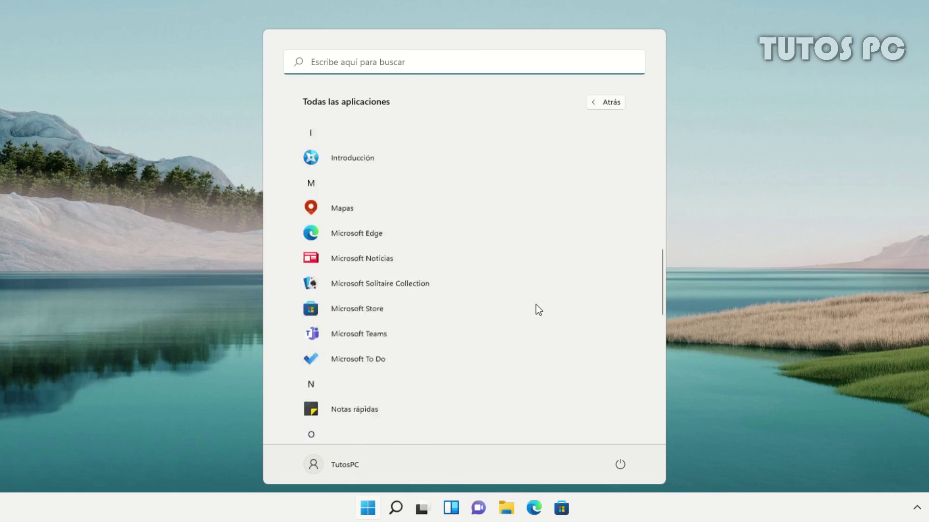
{"action": "scroll", "coordinate": [538, 306], "scroll_direction": "down", "scroll_amount": 2}
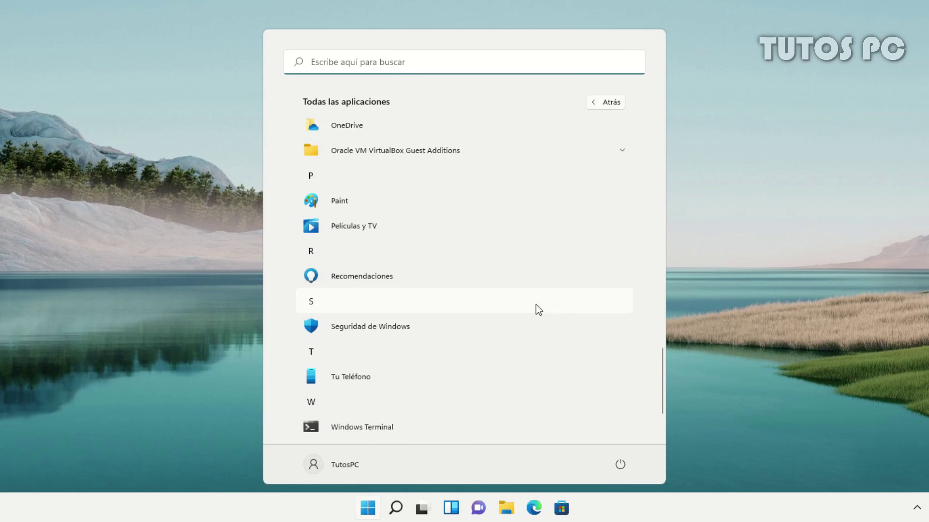
{"action": "left_click", "coordinate": [382, 330]}
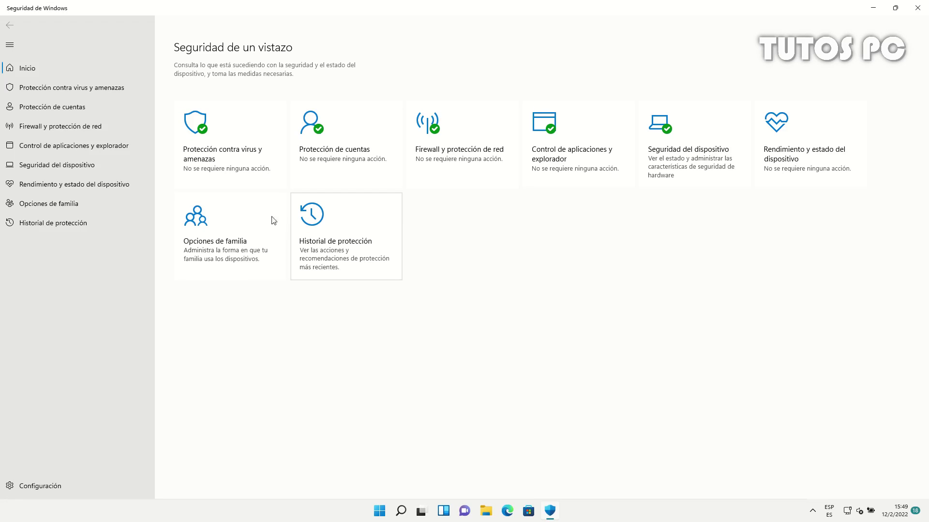
Go to Protección contra virus y amenazas and examine the scan types offered in its Opciones de examen.
{"action": "left_click", "coordinate": [224, 157]}
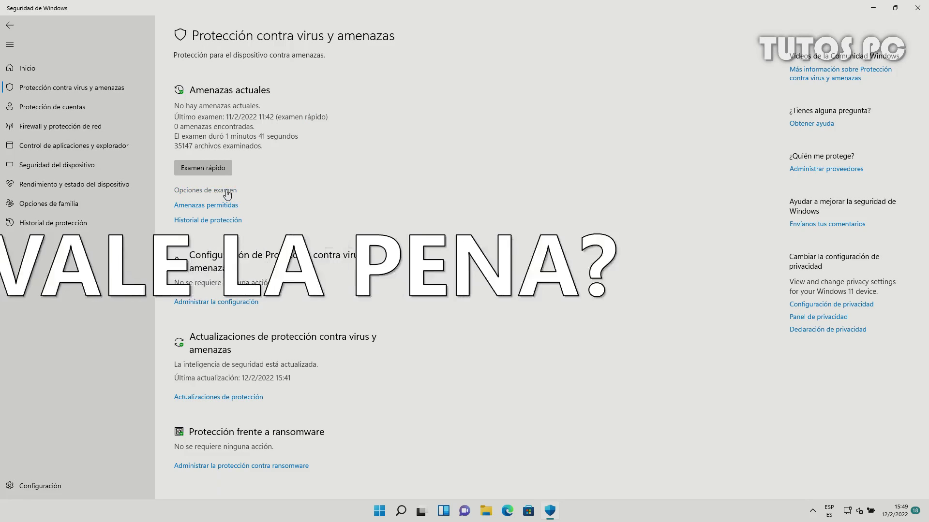
{"action": "left_click", "coordinate": [225, 190]}
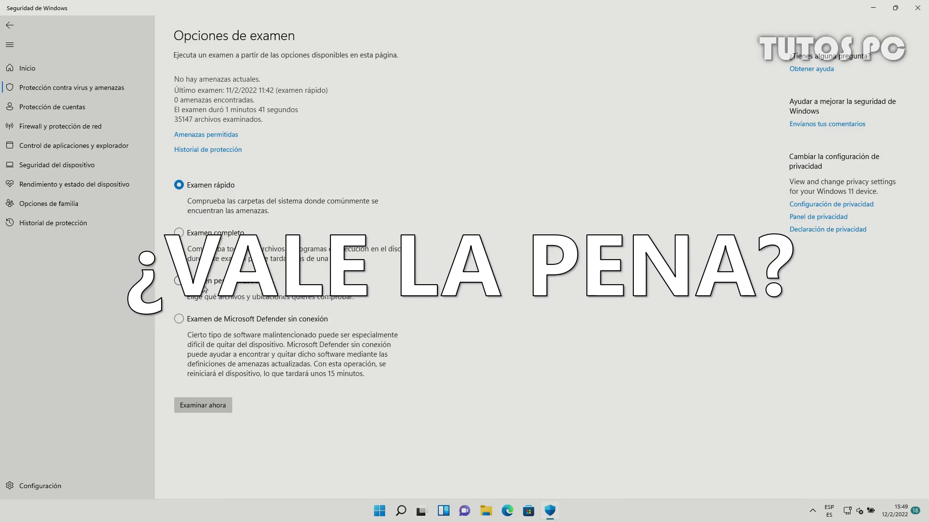
{"action": "left_click", "coordinate": [201, 321]}
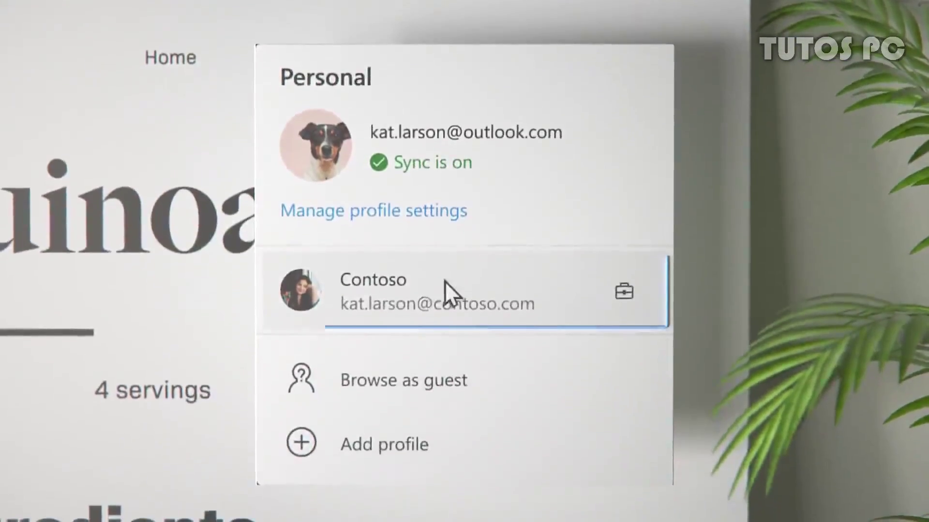
{"action": "left_click", "coordinate": [442, 329]}
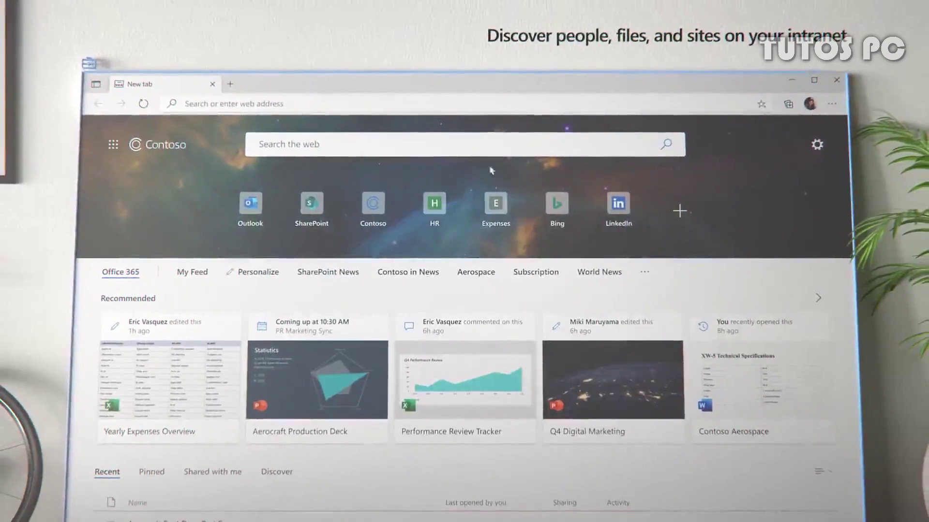
{"action": "left_click", "coordinate": [351, 150]}
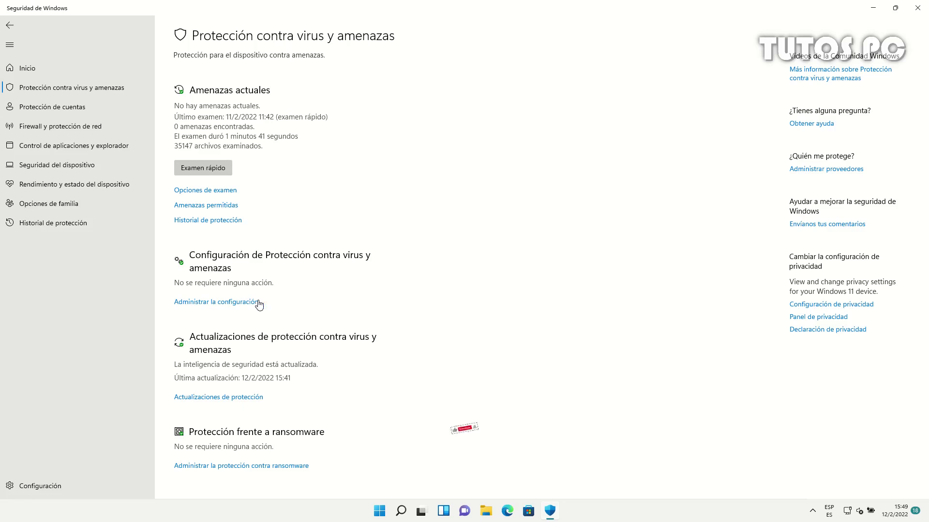
Review the whole virus and threat protection configuration page and return to the Protección contra virus y amenazas overview.
{"action": "left_click", "coordinate": [242, 302]}
{"action": "scroll", "coordinate": [302, 188], "scroll_direction": "down", "scroll_amount": 2}
{"action": "scroll", "coordinate": [304, 189], "scroll_direction": "down", "scroll_amount": 2}
{"action": "scroll", "coordinate": [304, 190], "scroll_direction": "up", "scroll_amount": 4}
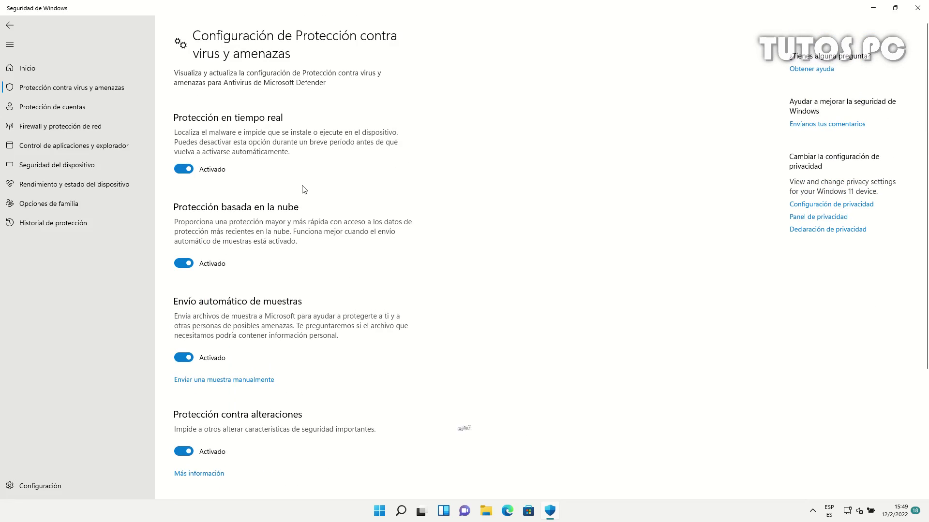
{"action": "left_click", "coordinate": [9, 26]}
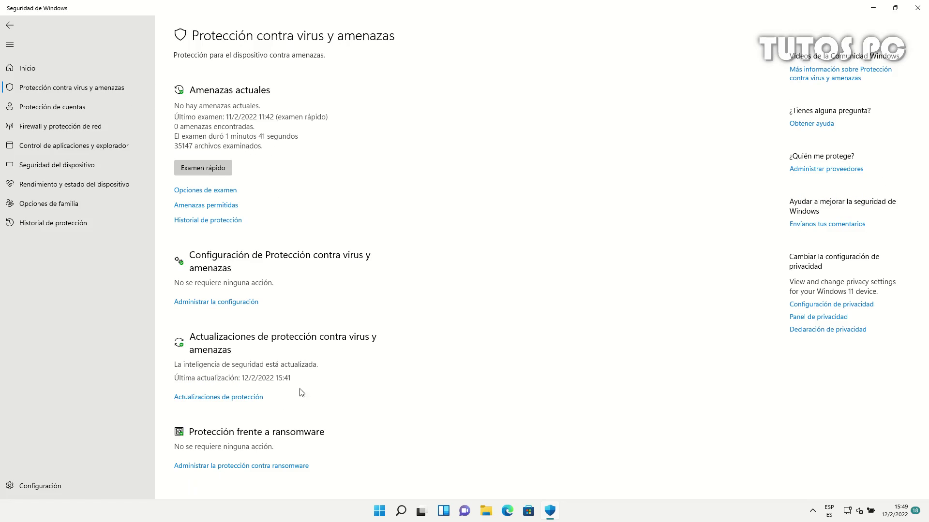
Check the Actualizaciones de protección page and the ransomware protection page, returning to Protección contra virus y amenazas.
{"action": "left_click", "coordinate": [258, 401]}
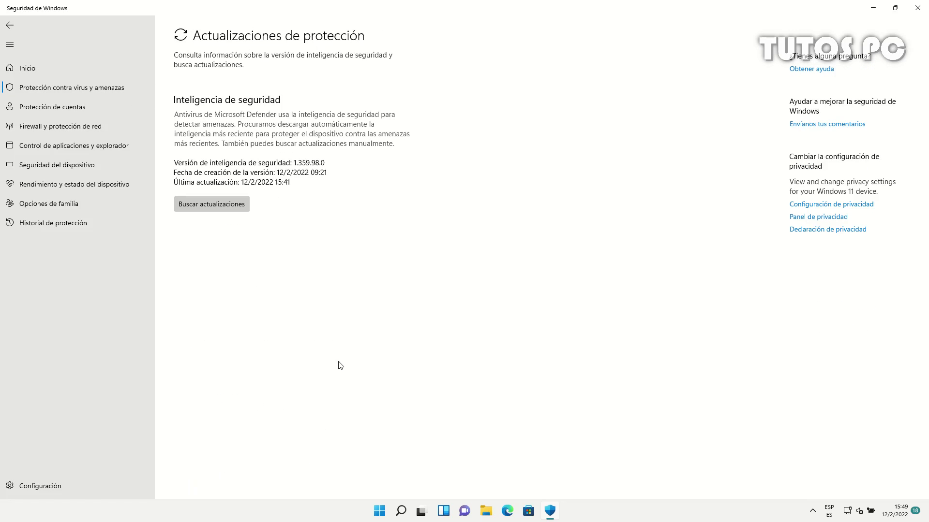
{"action": "left_click", "coordinate": [9, 26]}
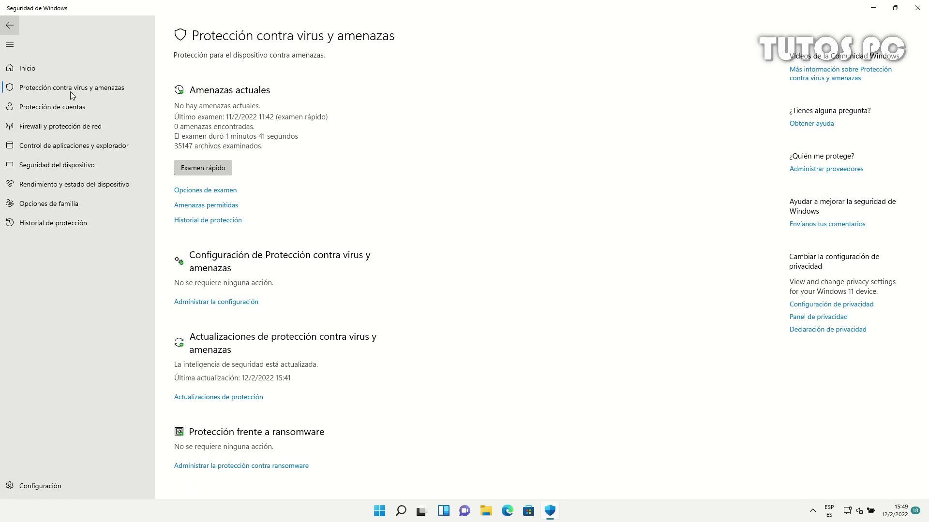
{"action": "left_click", "coordinate": [297, 468]}
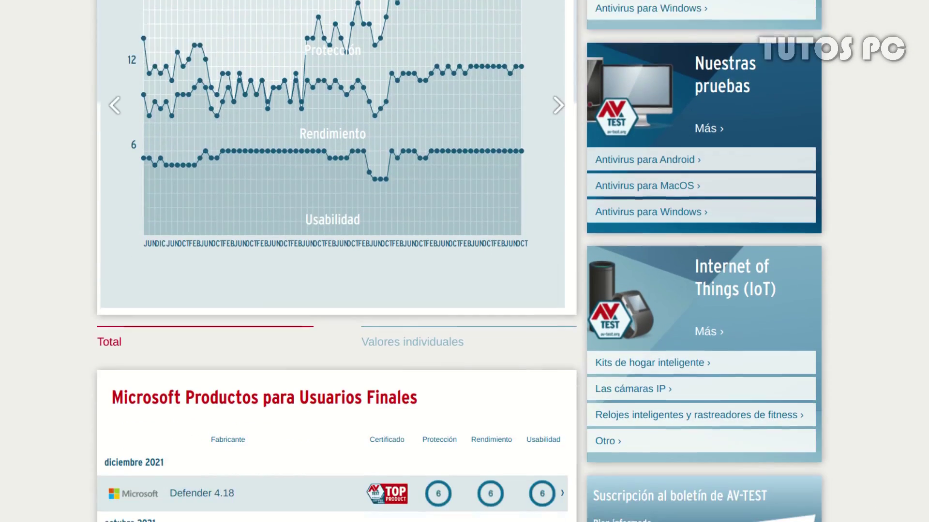
{"action": "scroll", "coordinate": [334, 261], "scroll_direction": "down", "scroll_amount": 4}
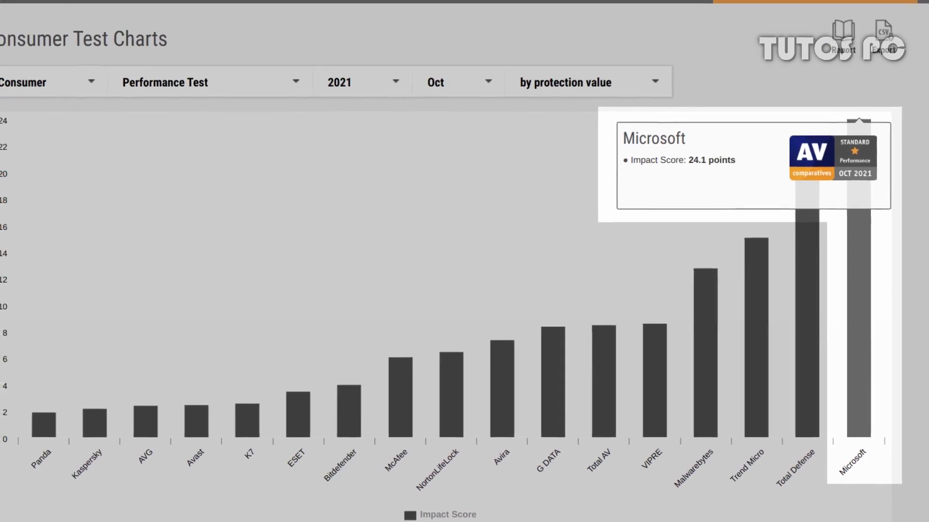
{"action": "left_click", "coordinate": [16, 28]}
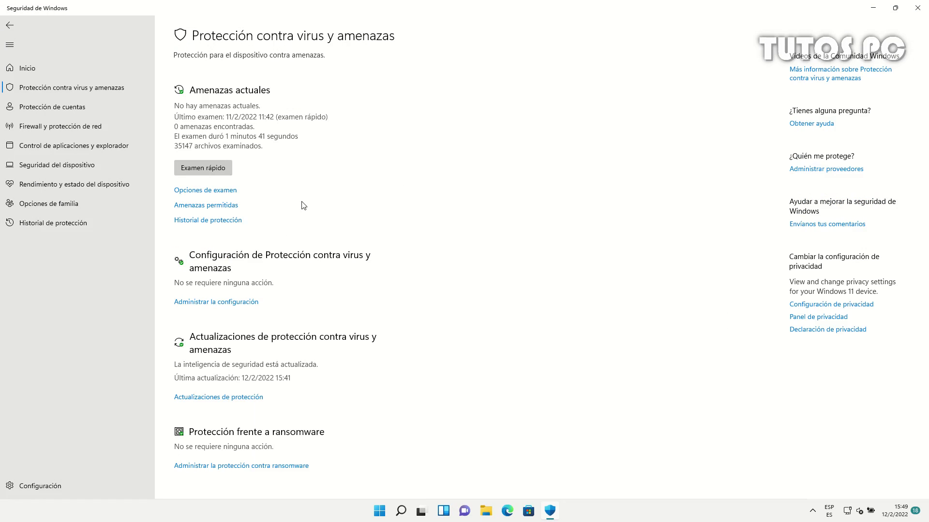
View the Protección de cuentas section from the security overview and go back to the overview.
{"action": "left_click", "coordinate": [9, 26]}
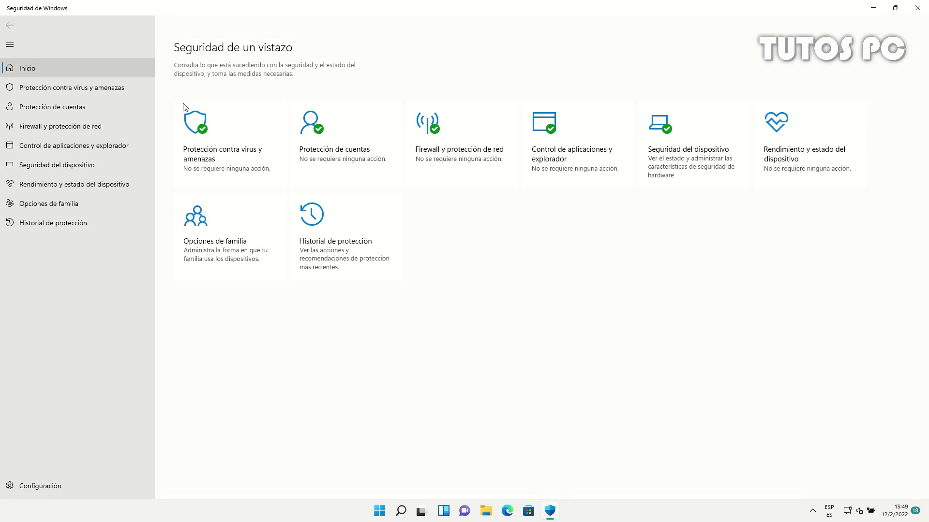
{"action": "left_click", "coordinate": [332, 159]}
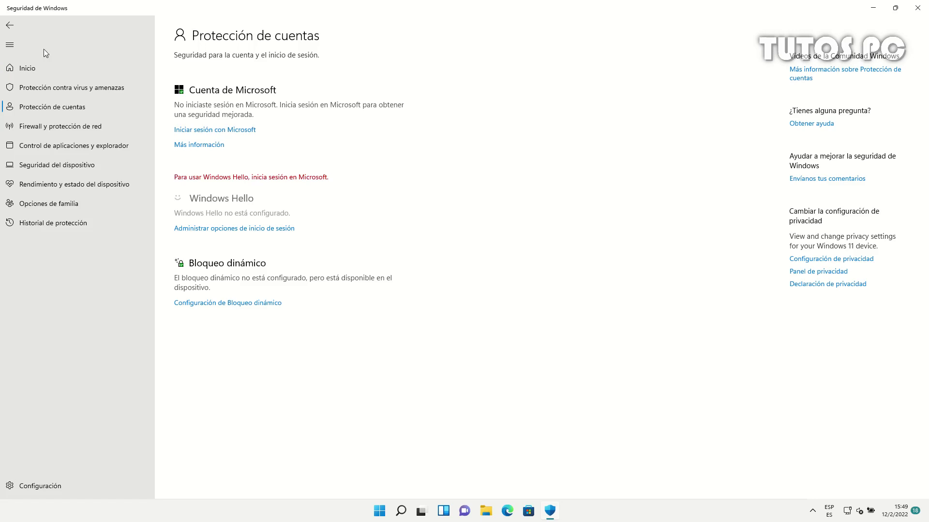
{"action": "left_click", "coordinate": [10, 26]}
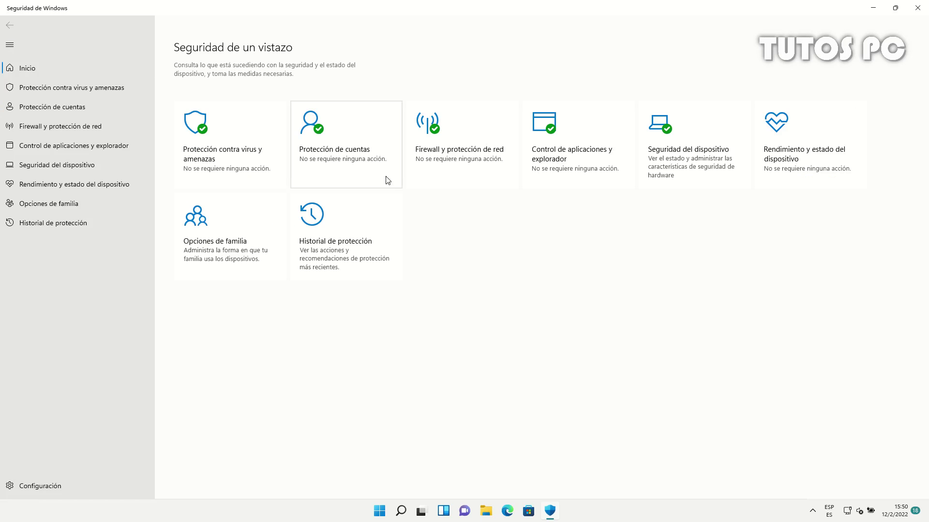
Inspect the Red de dominio settings under Firewall y protección de red and return to the security overview.
{"action": "left_click", "coordinate": [465, 172]}
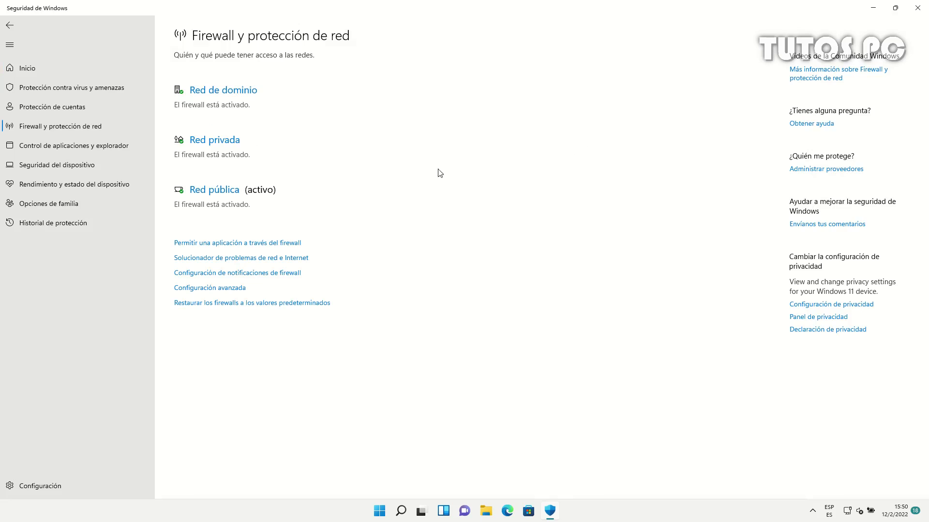
{"action": "left_click", "coordinate": [231, 93]}
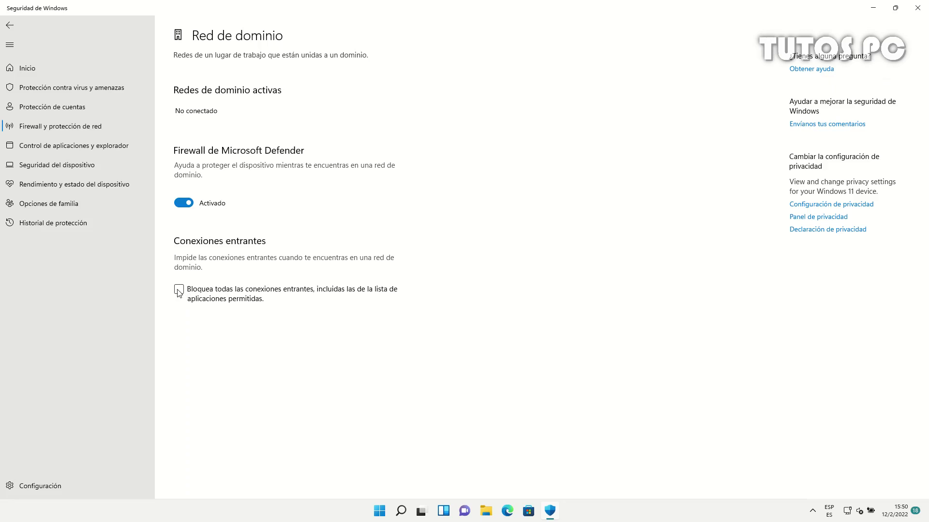
{"action": "left_click", "coordinate": [14, 27]}
{"action": "left_click", "coordinate": [14, 27]}
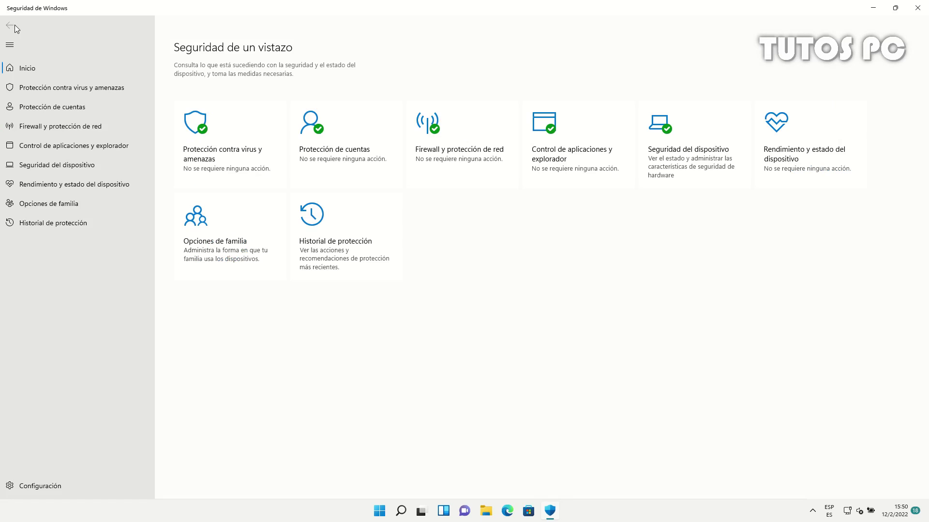
Review the Protección basada en reputación settings under Control de aplicaciones y explorador and return to that section.
{"action": "left_click", "coordinate": [565, 179]}
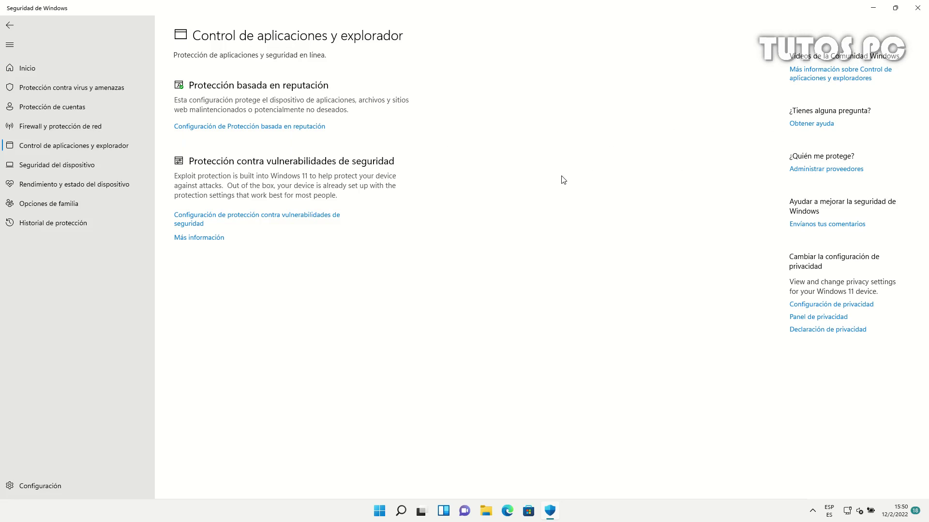
{"action": "left_click", "coordinate": [291, 131]}
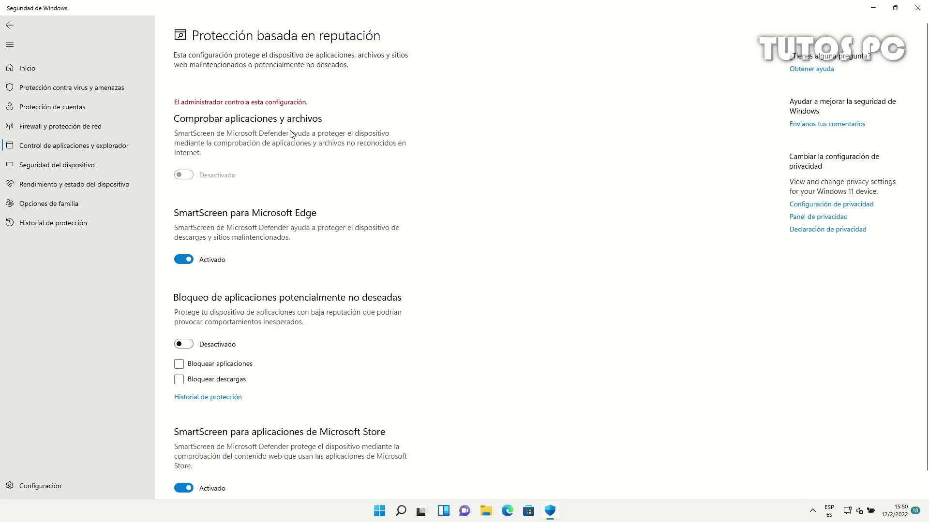
{"action": "scroll", "coordinate": [394, 226], "scroll_direction": "down", "scroll_amount": 1}
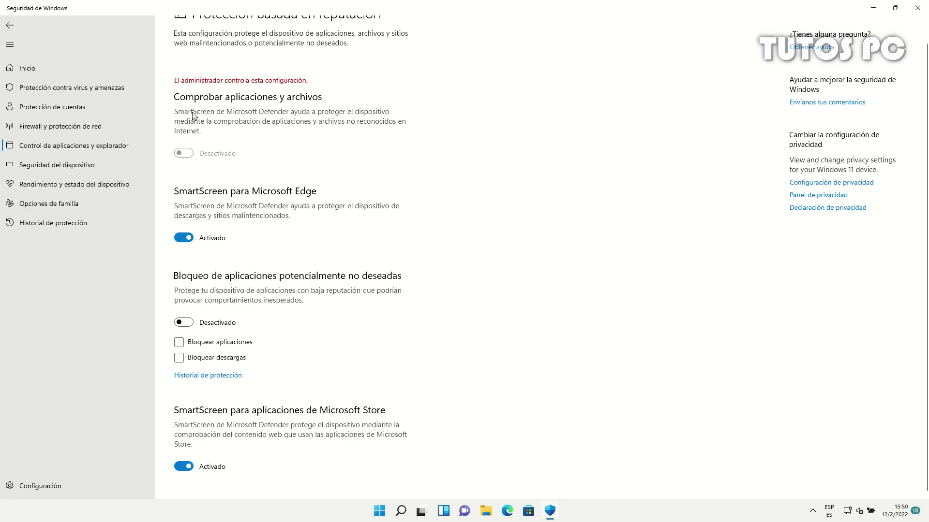
{"action": "left_click", "coordinate": [9, 25]}
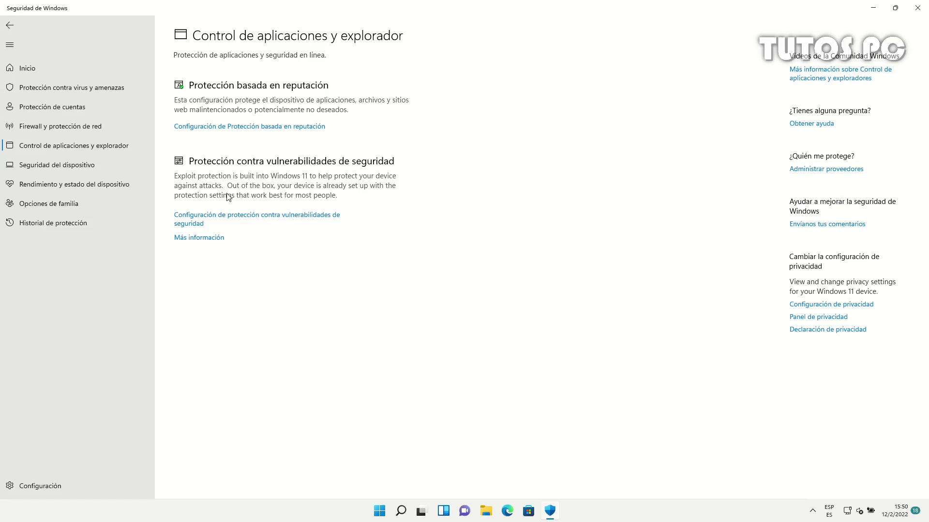
Look through the system settings of Protección contra vulnerabilidades de seguridad and return to the security overview.
{"action": "left_click", "coordinate": [228, 220]}
{"action": "scroll", "coordinate": [300, 223], "scroll_direction": "down", "scroll_amount": 3}
{"action": "scroll", "coordinate": [319, 212], "scroll_direction": "up", "scroll_amount": 3}
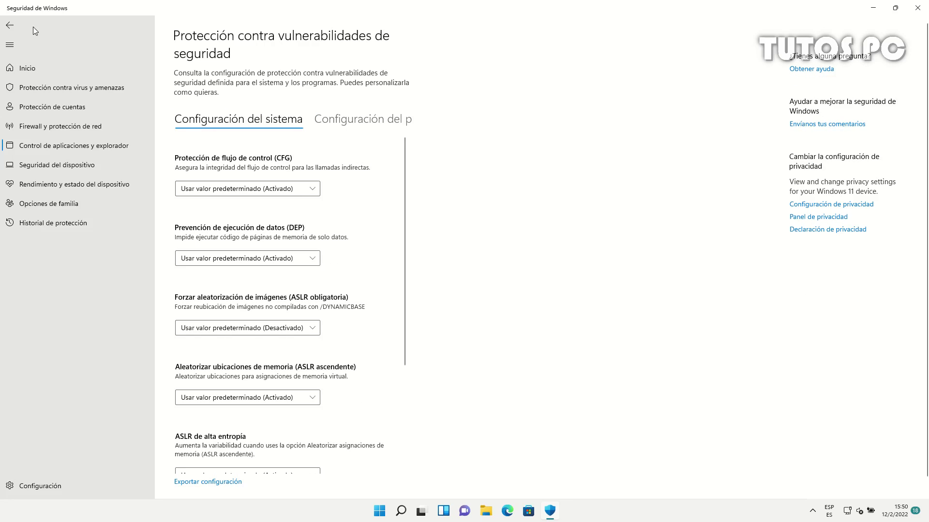
{"action": "left_click", "coordinate": [10, 26]}
{"action": "left_click", "coordinate": [10, 26]}
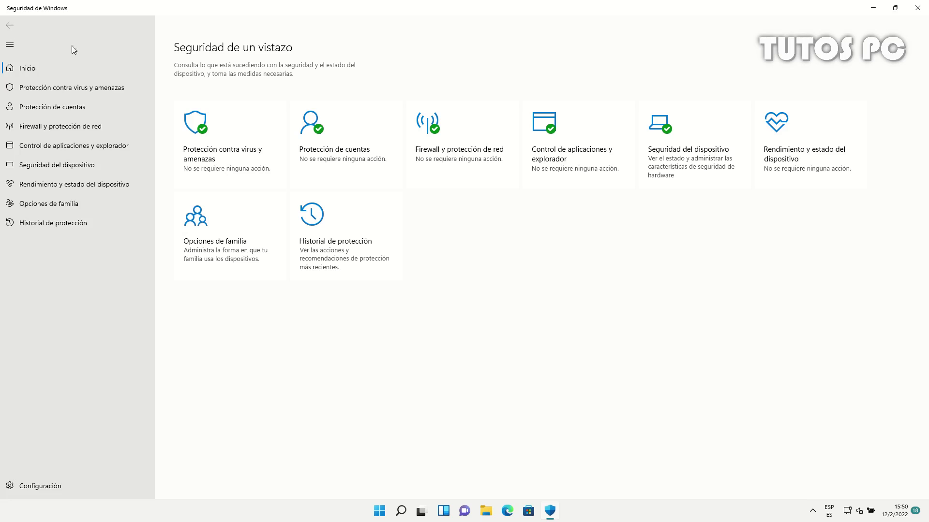
Check the Seguridad del dispositivo section, then open Rendimiento y estado del dispositivo from the security overview.
{"action": "left_click", "coordinate": [687, 181]}
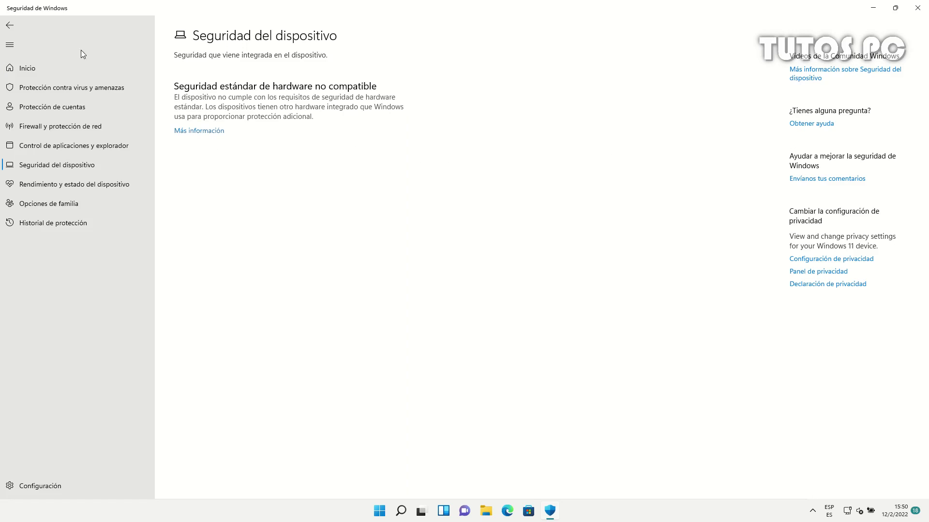
{"action": "left_click", "coordinate": [10, 26]}
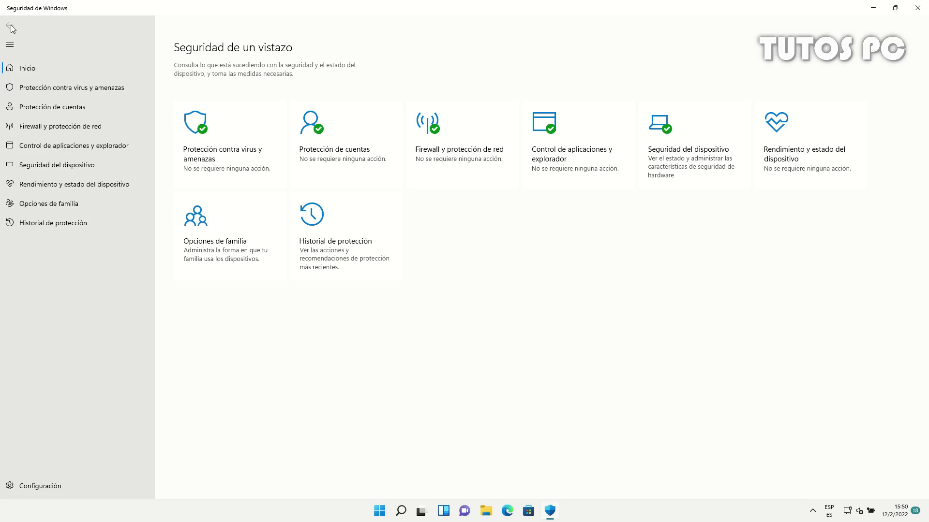
{"action": "left_click", "coordinate": [789, 167]}
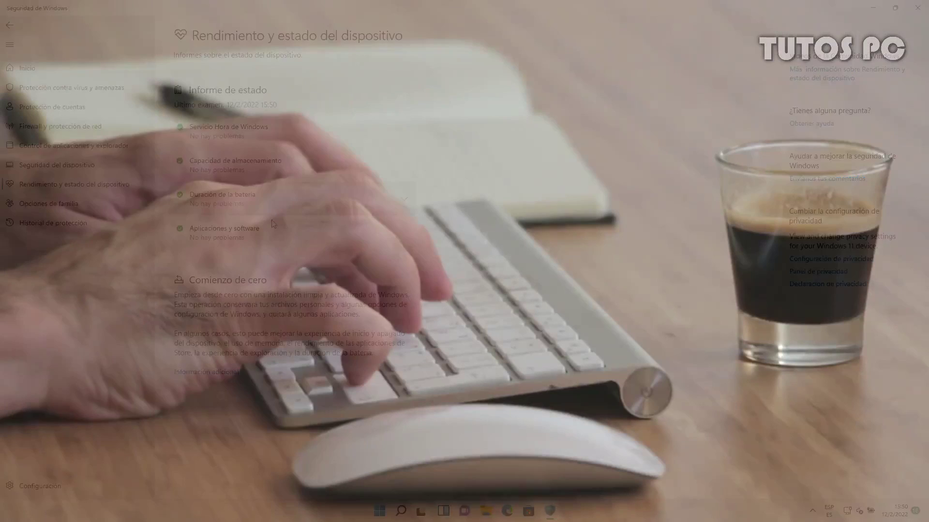